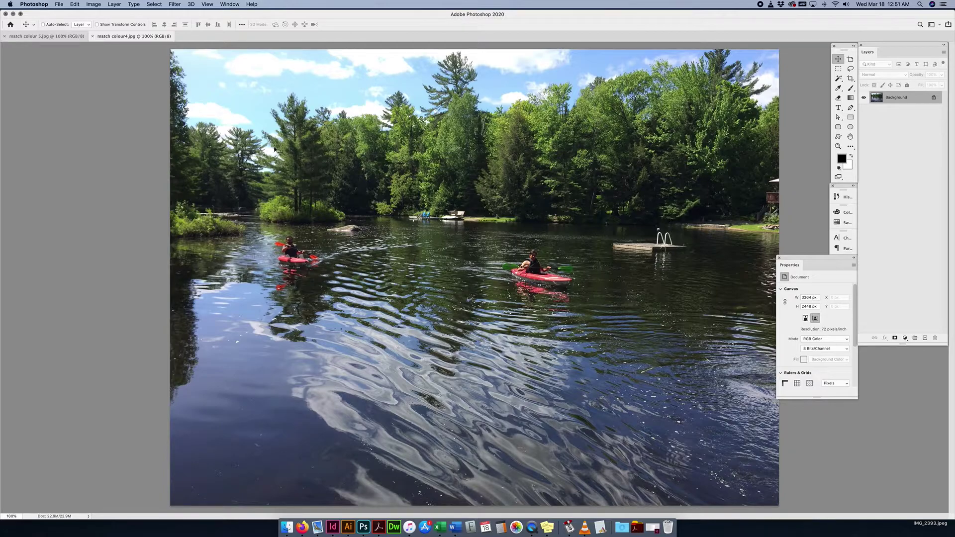
Step: Show match colour4.jpg and match colour 5.jpg at 50% zoom and compare the colours of the two photos
key("super+minus")
key("super+minus")
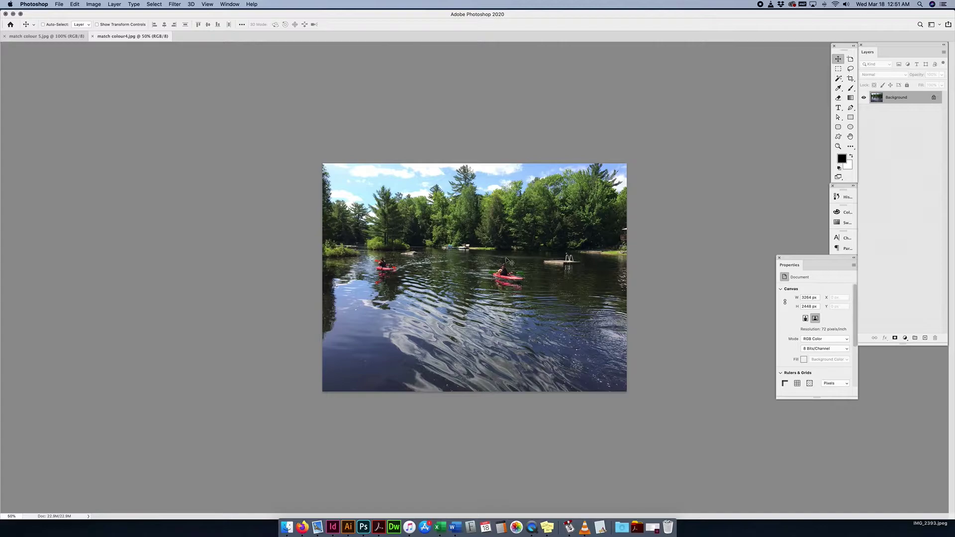
left_click(62, 36)
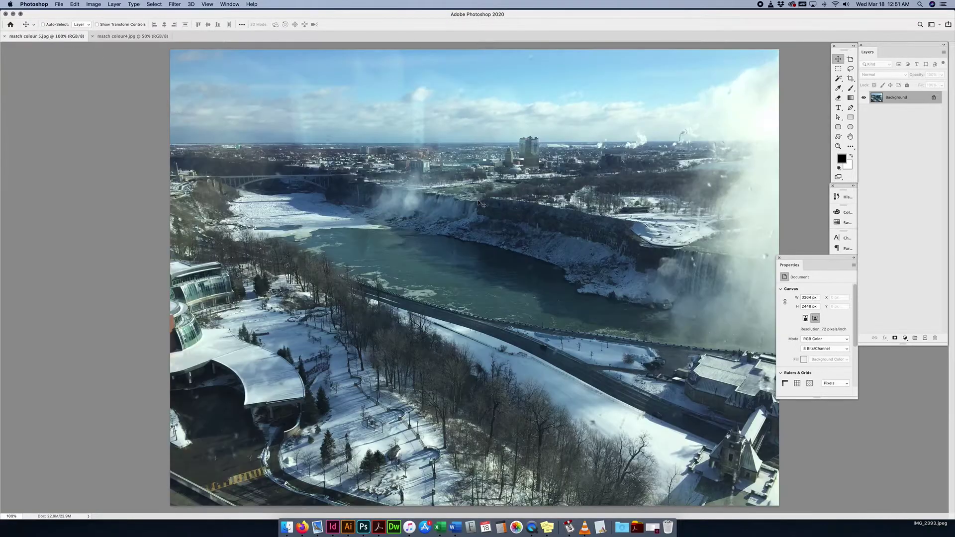
key("super+minus")
key("super+minus")
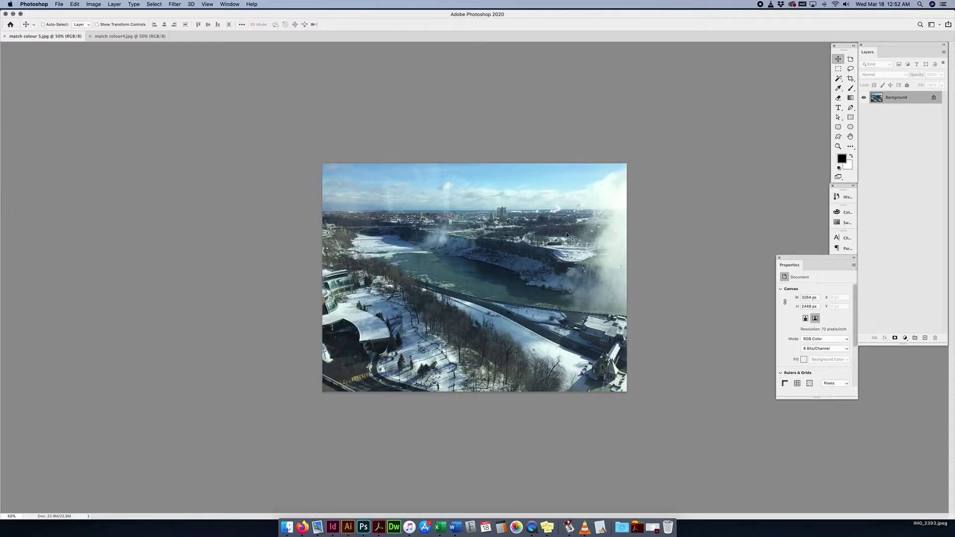
left_click(134, 36)
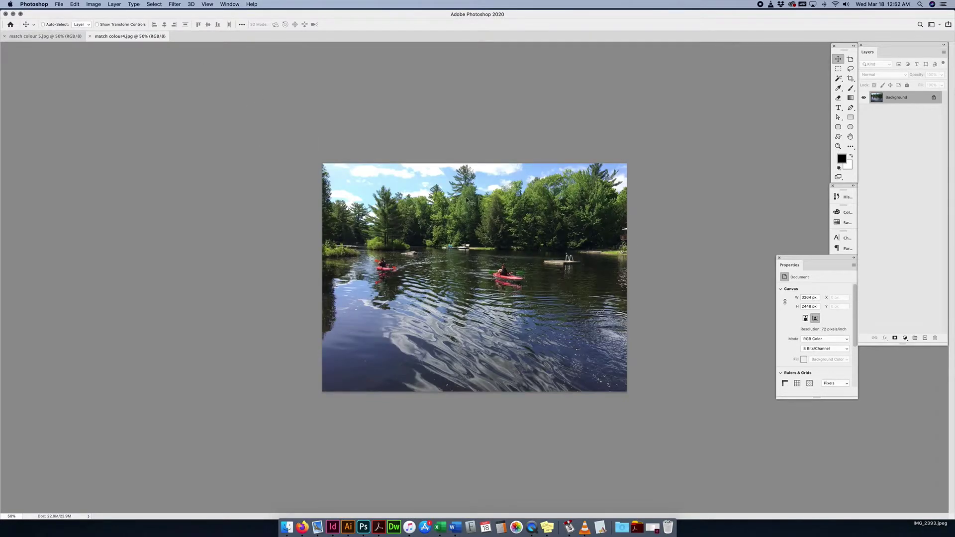
left_click(61, 37)
left_click(135, 37)
left_click(60, 37)
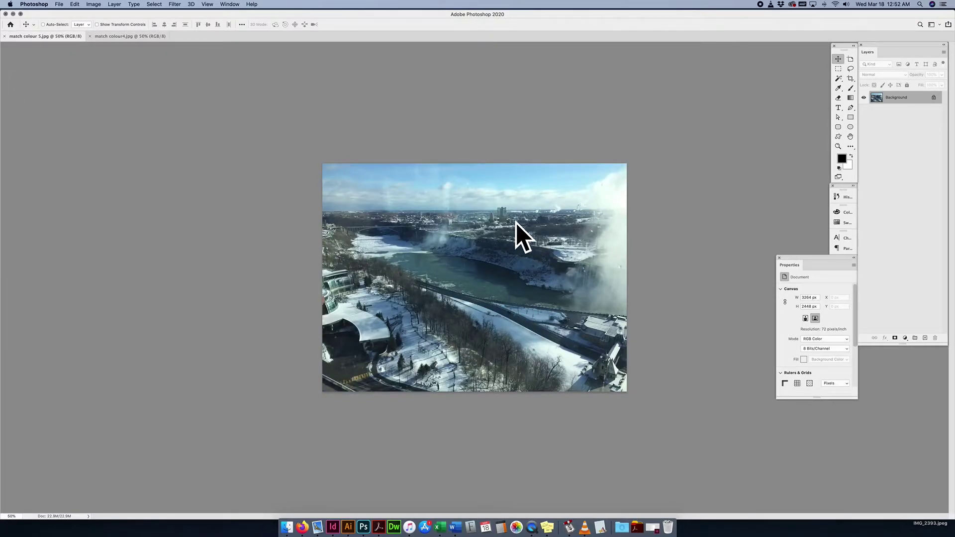
Step: Start a Match Color adjustment on match colour 5.jpg with match colour4.jpg as the source
left_click(93, 5)
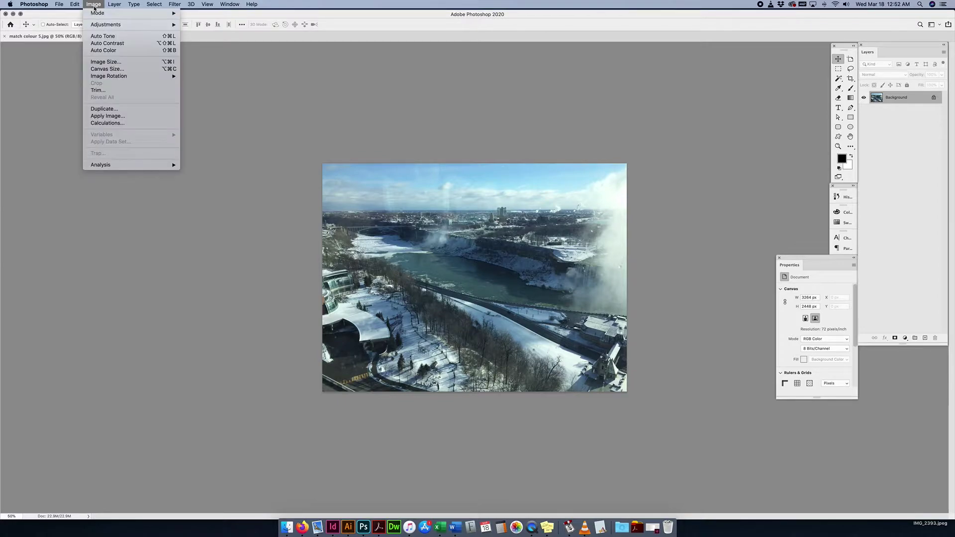
mouse_move(149, 25)
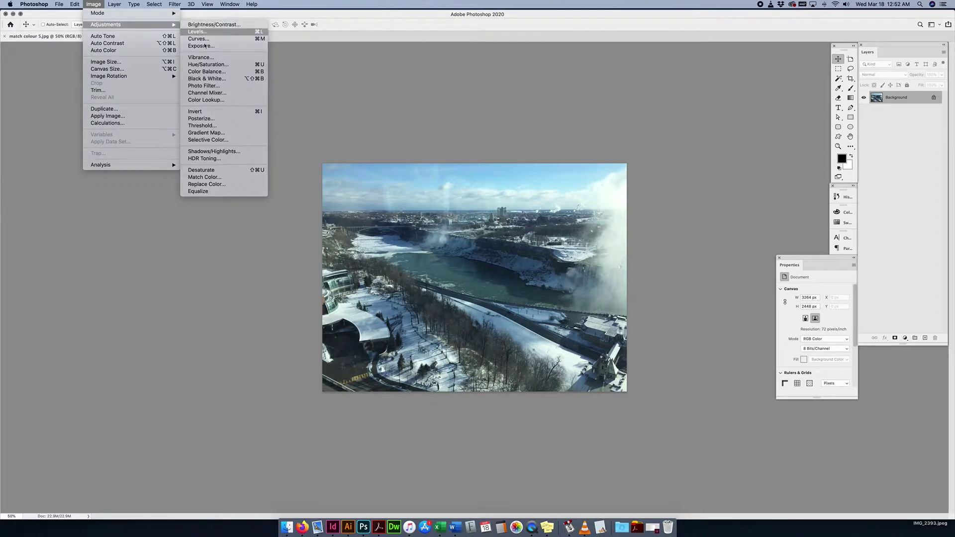
left_click(210, 178)
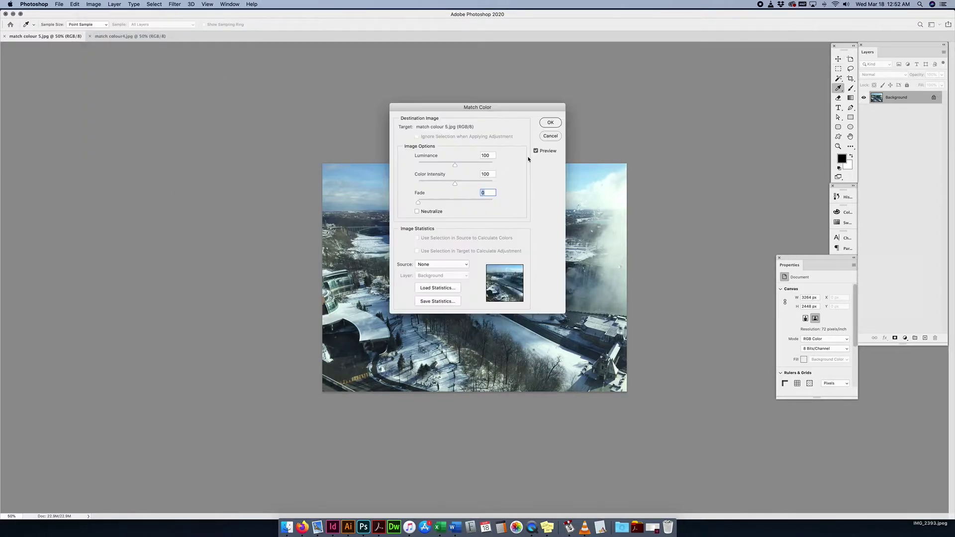
left_click_drag(500, 105, 741, 63)
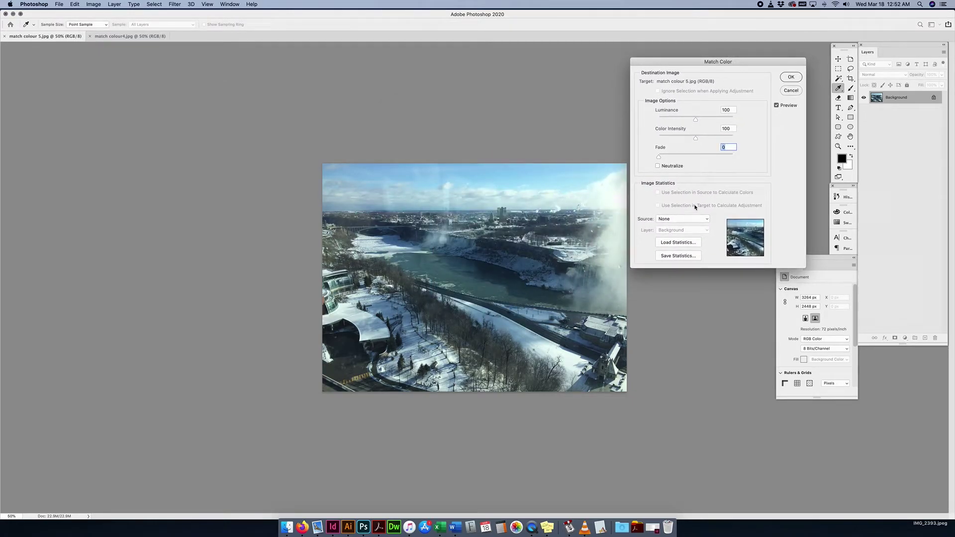
left_click(667, 219)
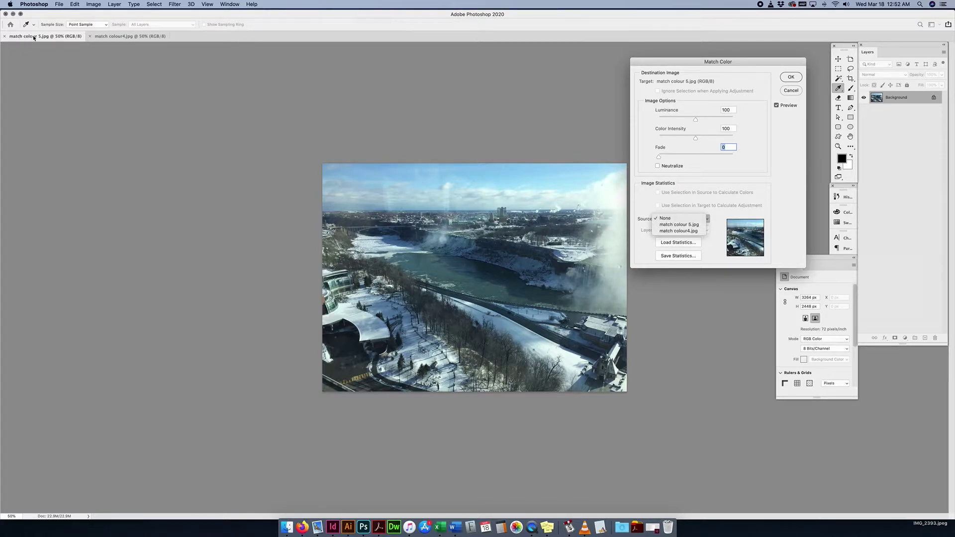
left_click(685, 231)
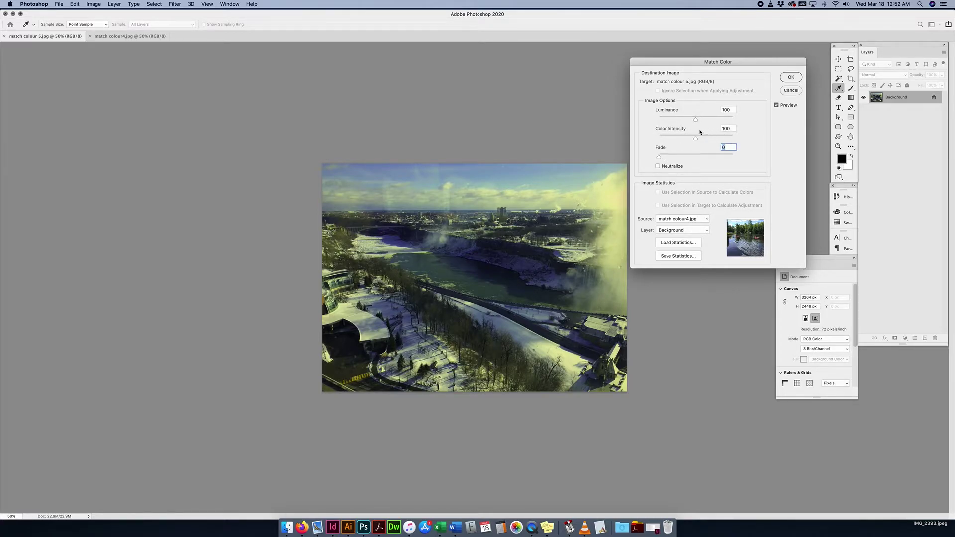
Step: Enable Neutralize and raise Luminance to 200 in the colour match, comparing the preview with the original
left_click(658, 165)
left_click(781, 107)
left_click(781, 107)
left_click_drag(696, 121, 755, 128)
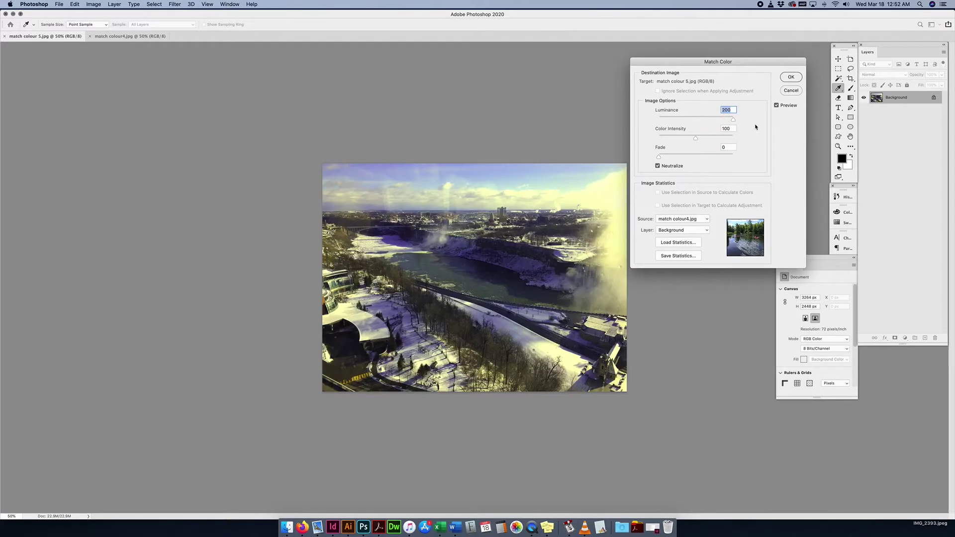
left_click(776, 107)
left_click(777, 107)
Step: Set Luminance to 127, Color Intensity to 82 and Fade to 24, comparing the preview with the original
left_click_drag(695, 138, 746, 139)
mouse_move(734, 139)
left_mouse_down()
mouse_move(657, 138)
mouse_move(730, 138)
mouse_move(669, 139)
mouse_move(702, 138)
mouse_move(714, 119)
mouse_move(689, 118)
mouse_move(706, 120)
mouse_move(673, 156)
mouse_move(735, 157)
left_mouse_up()
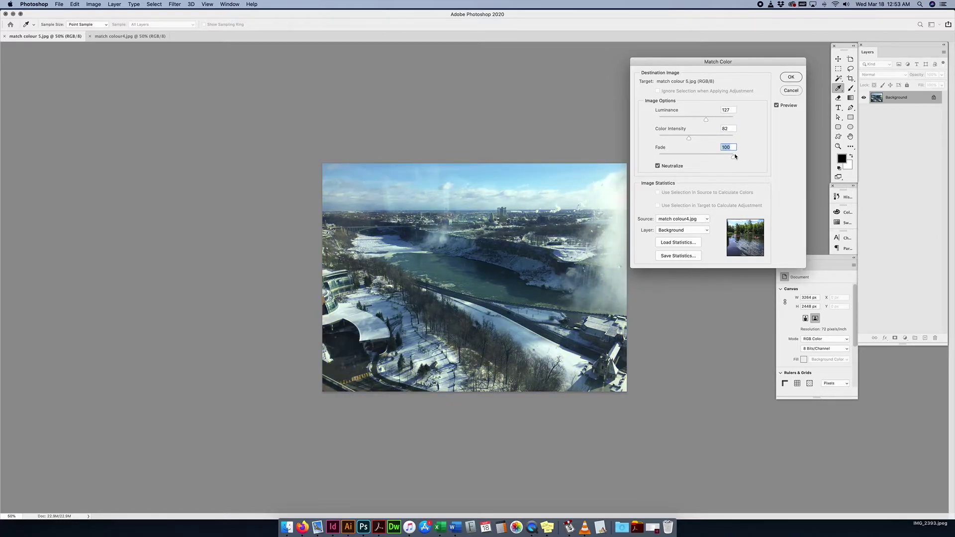
mouse_move(733, 157)
left_mouse_down()
mouse_move(661, 159)
mouse_move(740, 154)
left_mouse_up()
left_click(777, 106)
left_click(777, 106)
left_click_drag(733, 158, 677, 156)
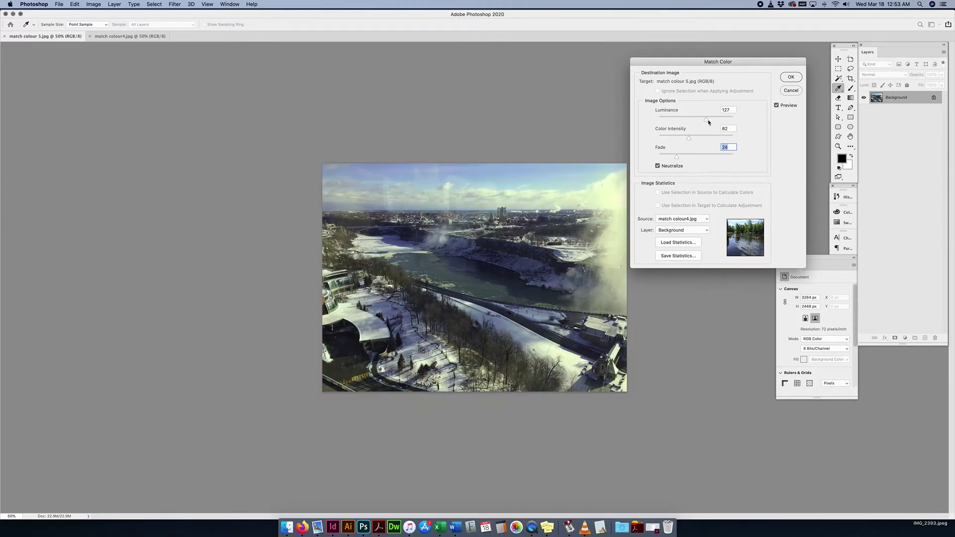
Step: Set Luminance to 148 and Color Intensity to 100 for the winter photo's colour match, checking the preview against the original
left_click_drag(707, 119, 695, 138)
left_click(777, 105)
left_click(778, 105)
mouse_move(713, 119)
left_mouse_down()
mouse_move(693, 121)
mouse_move(714, 121)
left_mouse_up()
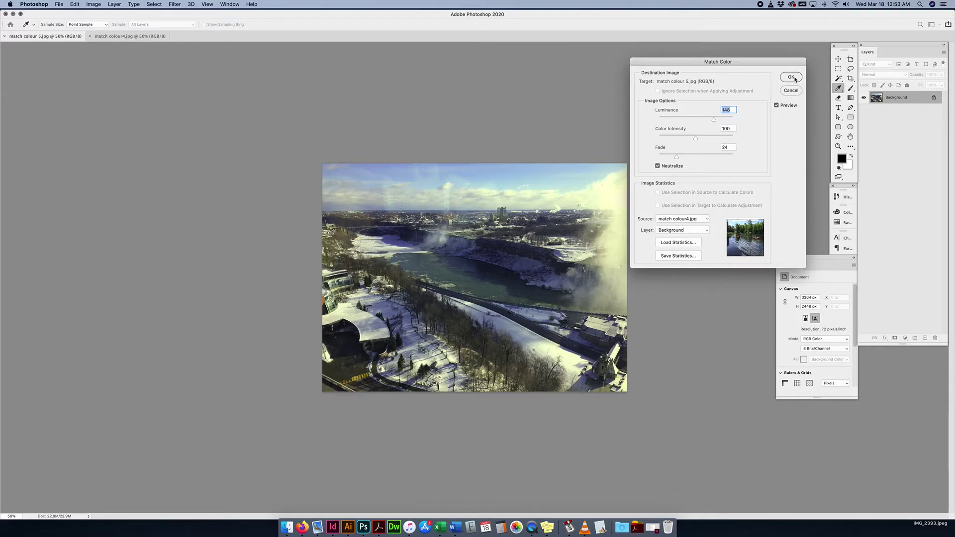
Step: Apply the colour match to match colour 5.jpg and undo it
left_click(791, 77)
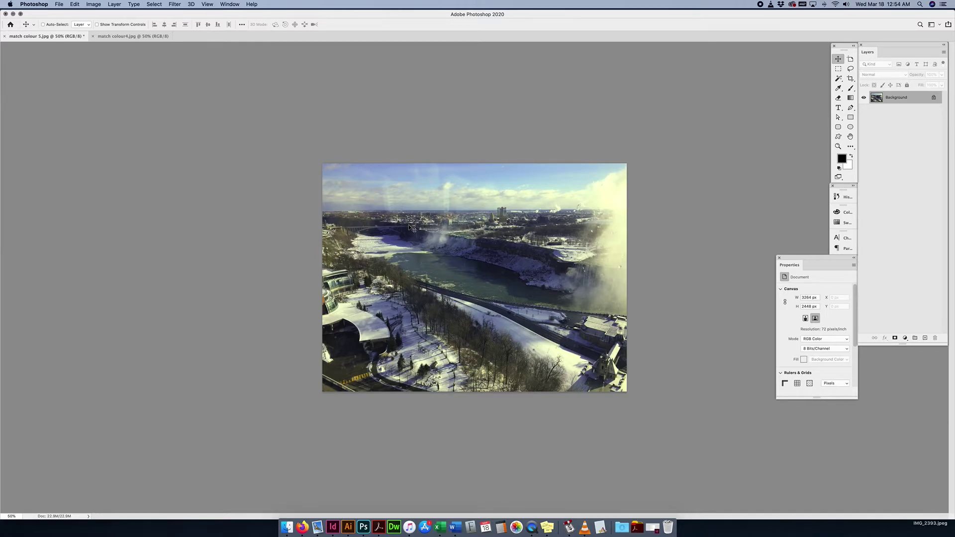
key("super+z")
Step: Unlock the Background layer of match colour4.jpg and duplicate it
left_click(138, 37)
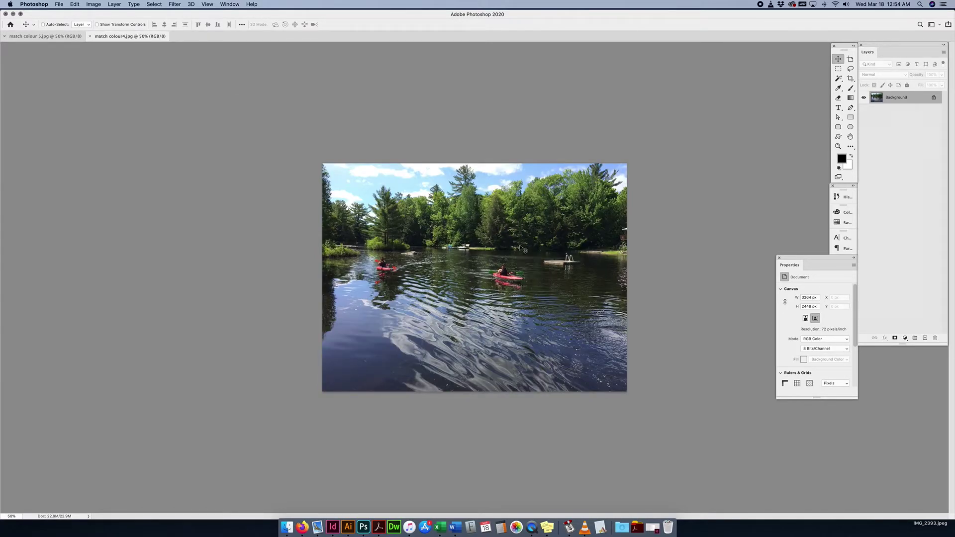
left_click(114, 4)
mouse_move(94, 4)
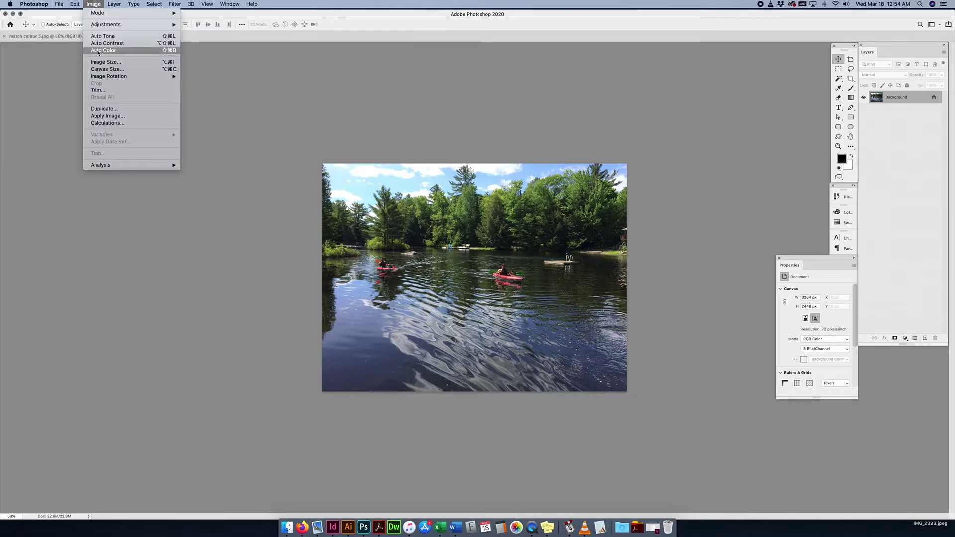
mouse_move(105, 25)
left_click(887, 128)
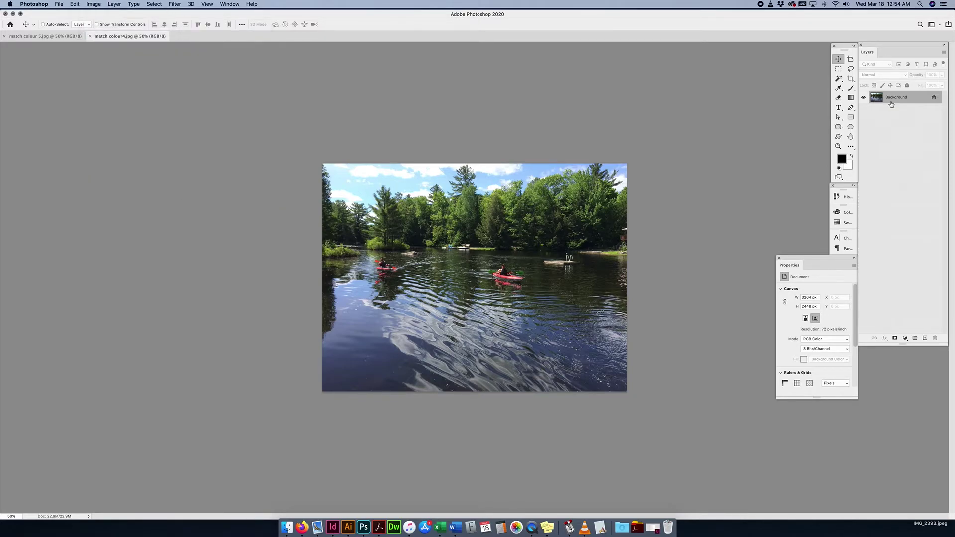
left_click(933, 97)
key("super+j")
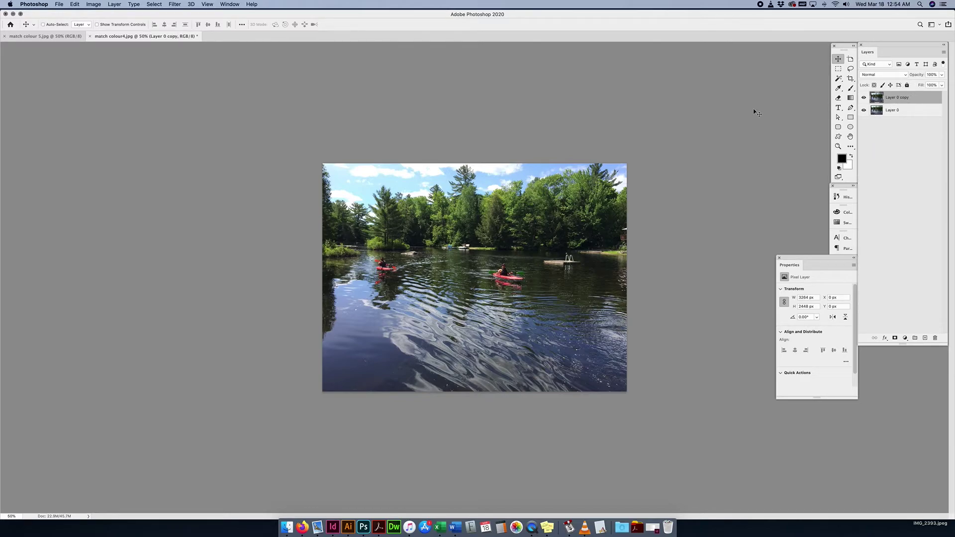
Step: Start a Match Color adjustment on the duplicated lake layer with match colour 5.jpg as the source
left_click(94, 4)
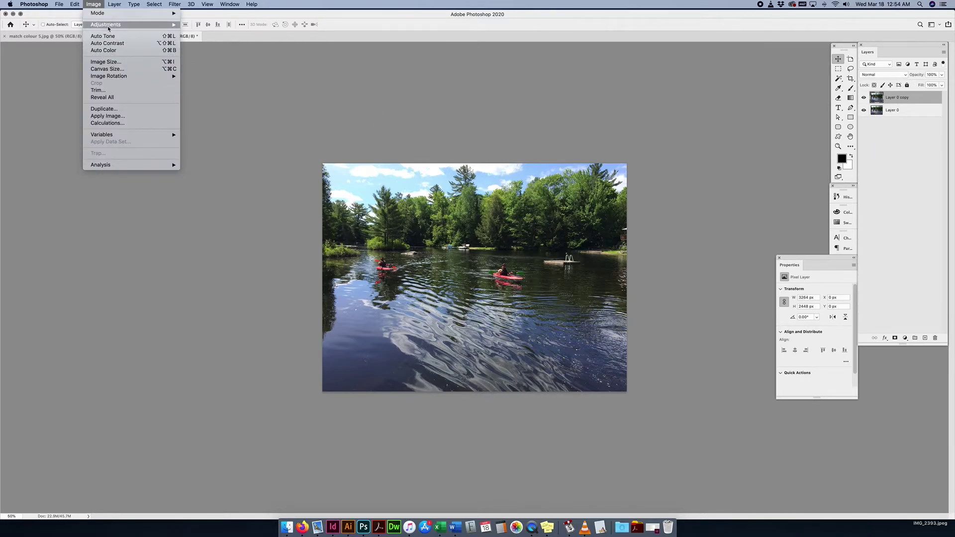
mouse_move(132, 25)
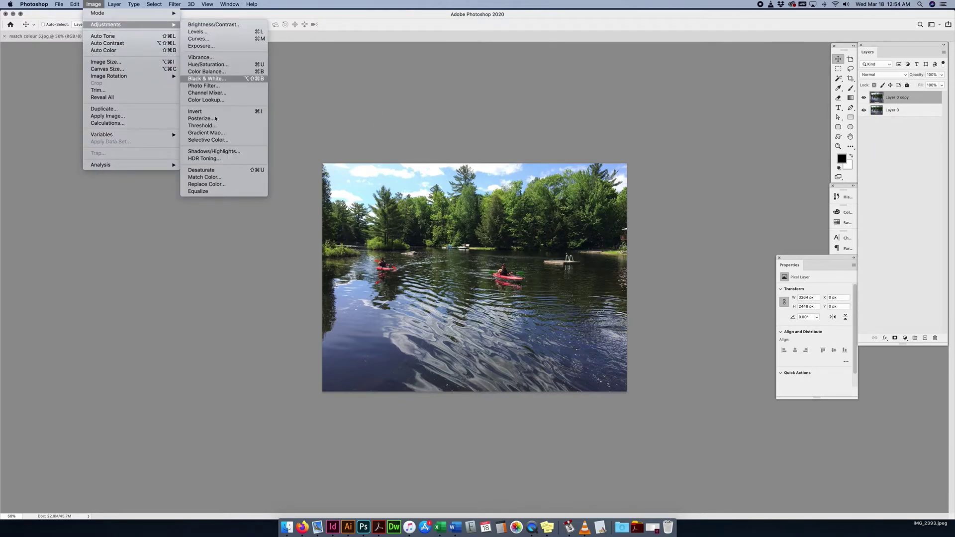
left_click(204, 177)
left_click(683, 221)
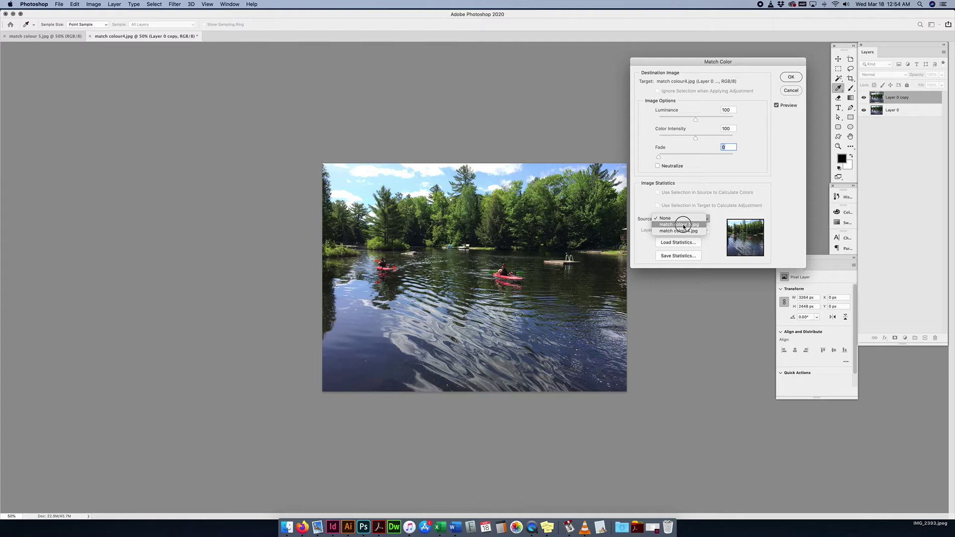
left_click(684, 225)
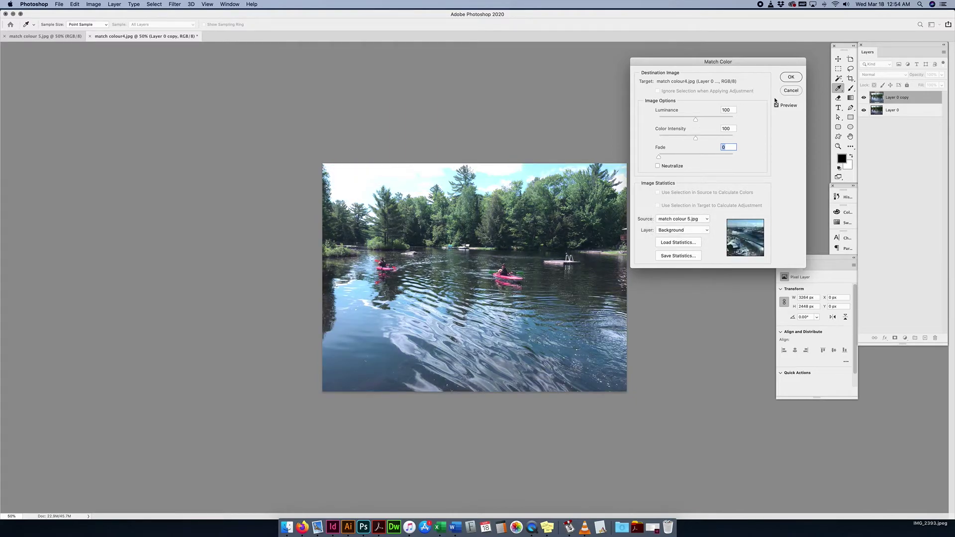
Step: Compare the lake photo with and without the colour match preview and the Neutralize option, leaving Neutralize off
left_click(777, 106)
left_click(777, 106)
left_click(657, 166)
left_click(659, 166)
left_click(658, 167)
Step: Set Luminance to 200, Color Intensity to 105 and Fade to 100, comparing the preview with the original lake photo
left_click_drag(695, 120, 640, 139)
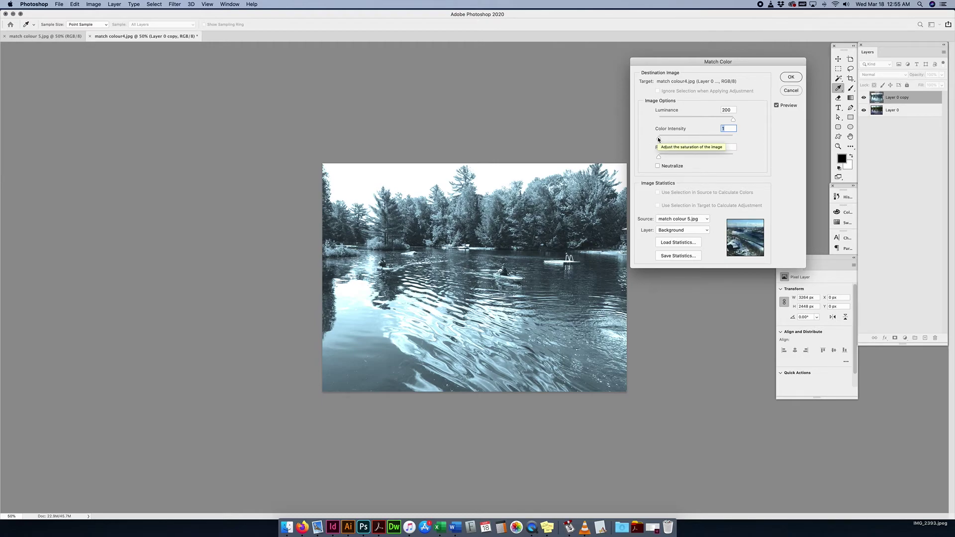
left_click_drag(659, 140, 710, 140)
left_click_drag(731, 140, 740, 157)
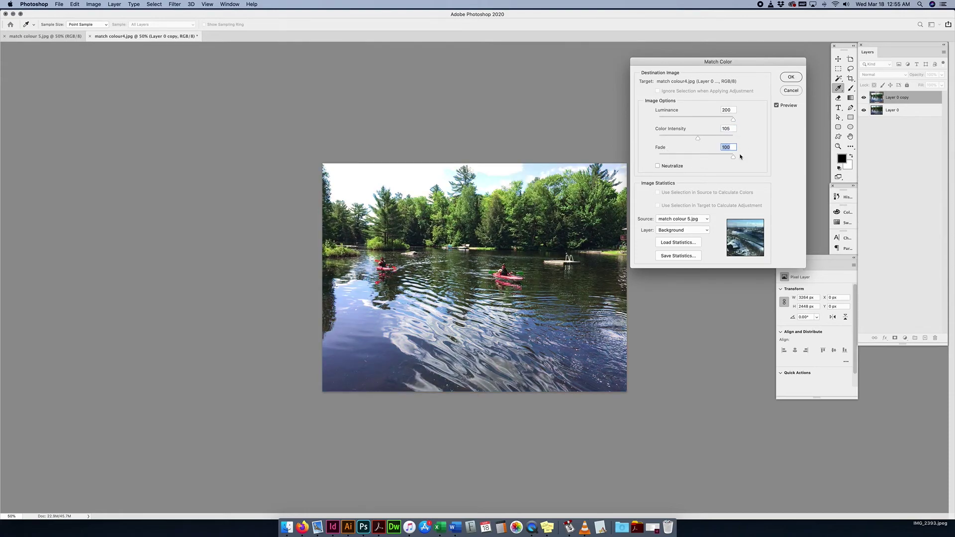
left_click(777, 105)
left_click(777, 106)
Step: Set Fade to 0, lower Color Intensity slightly, and apply the colour match to the duplicated layer
left_click_drag(732, 159, 650, 157)
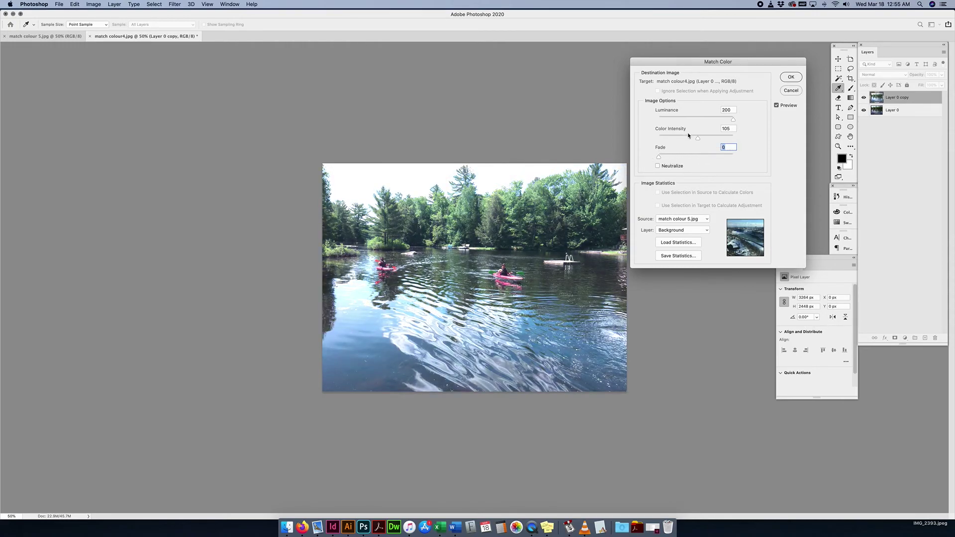
mouse_move(698, 137)
left_mouse_down()
mouse_move(684, 137)
mouse_move(693, 140)
left_mouse_up()
left_click(791, 77)
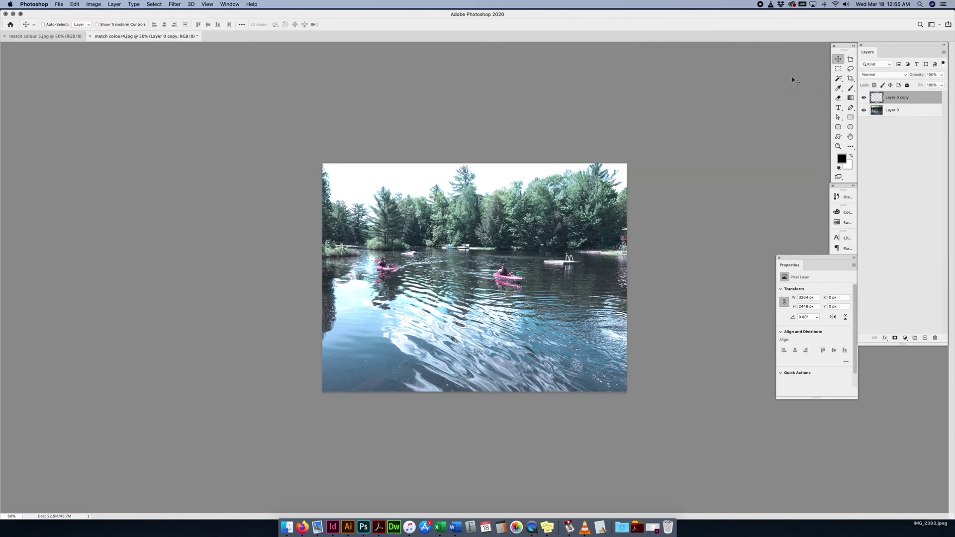
Step: Toggle the visibility of the colour-matched layer repeatedly to compare it with the original lake photo, leaving it shown
left_click(865, 98)
left_click(865, 98)
left_click(865, 98)
left_click(865, 98)
left_click(865, 98)
left_click(865, 98)
left_click(865, 98)
left_click(864, 98)
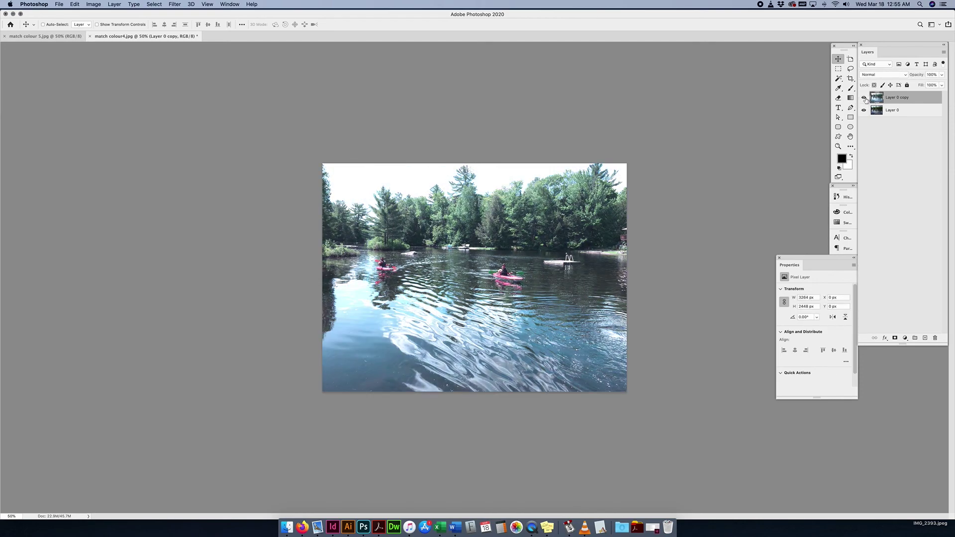